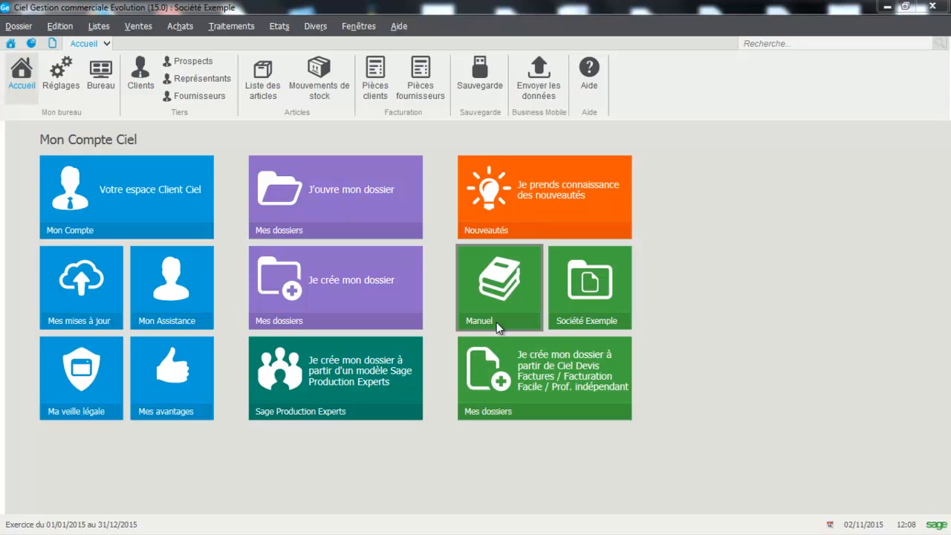
- Open the affair AF0001 (Réseau informatique SOROTEX) from the list of affairs and view the families it can be assigned to
{"action": "left_click", "coordinate": [97, 29]}
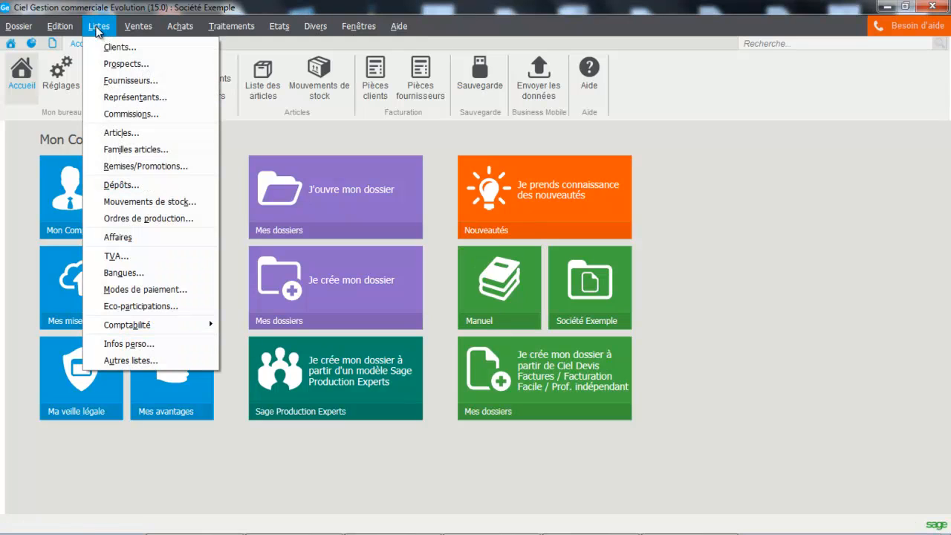
{"action": "left_click", "coordinate": [108, 238]}
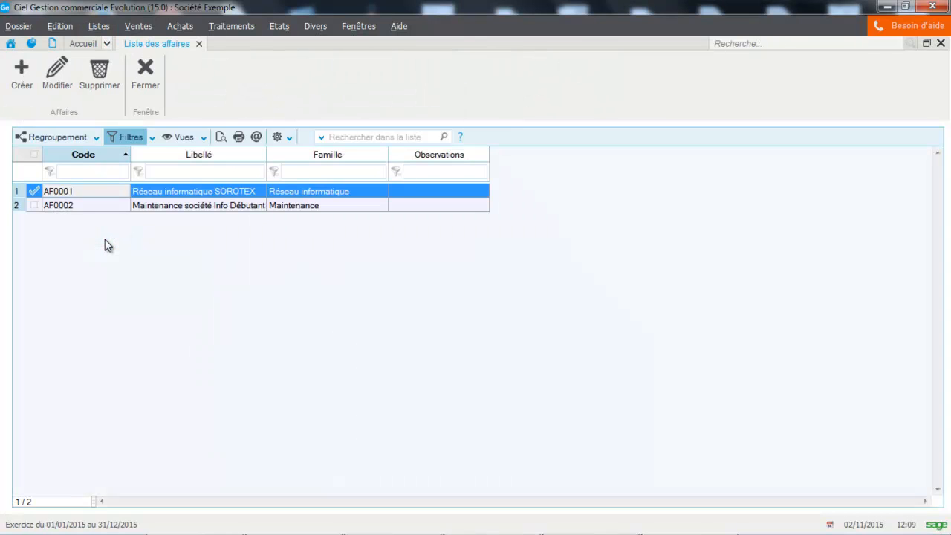
{"action": "double_click", "coordinate": [100, 196]}
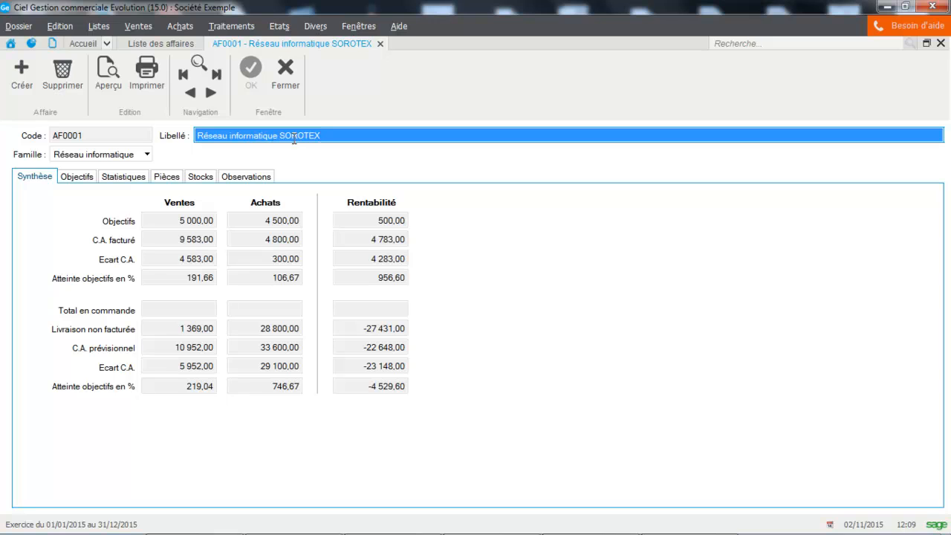
{"action": "left_click", "coordinate": [113, 155]}
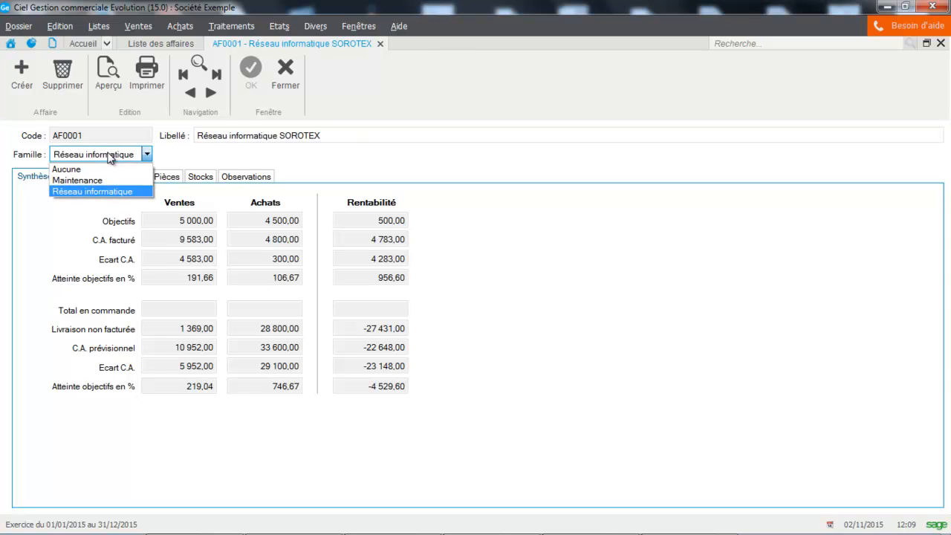
{"action": "left_click", "coordinate": [104, 27]}
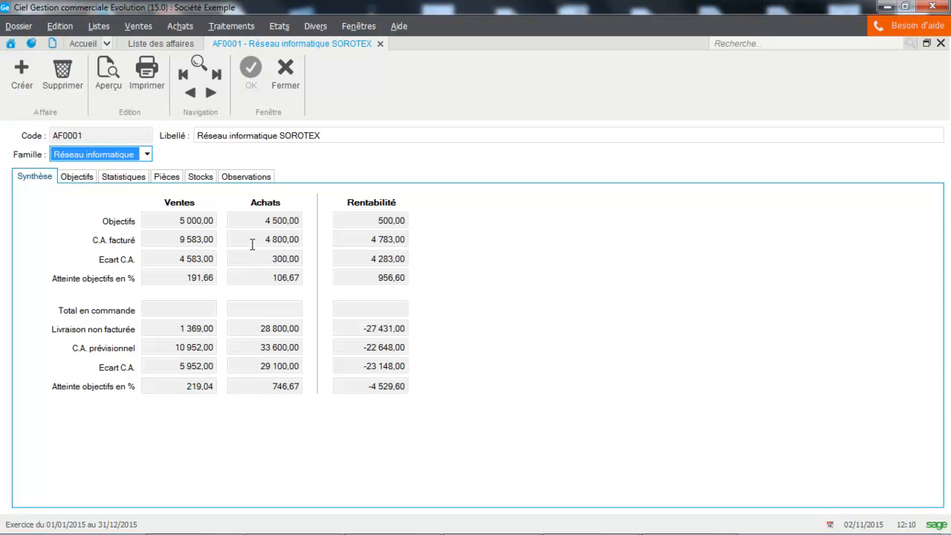
- Set the affair's January 2015 sales objective to 6000 and check the effect in its summary
{"action": "left_click", "coordinate": [84, 178]}
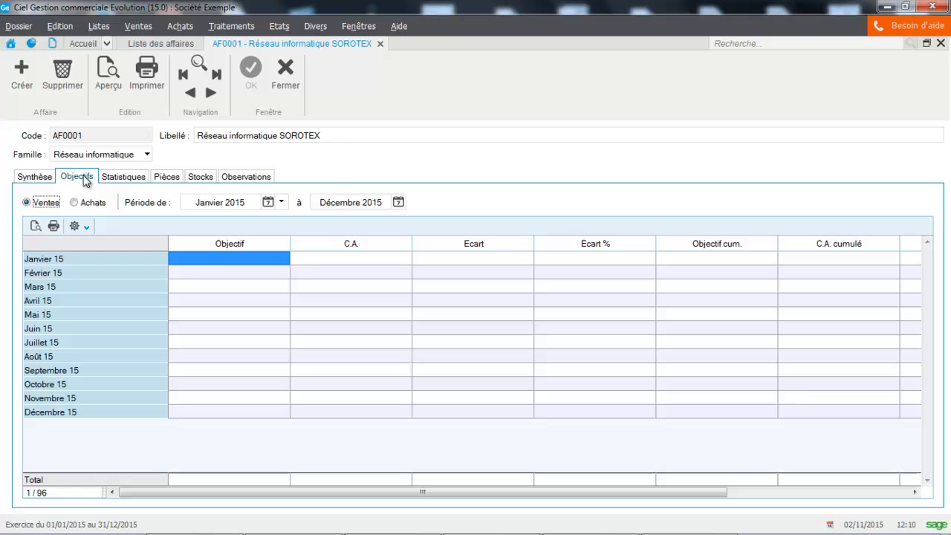
{"action": "left_click", "coordinate": [224, 257]}
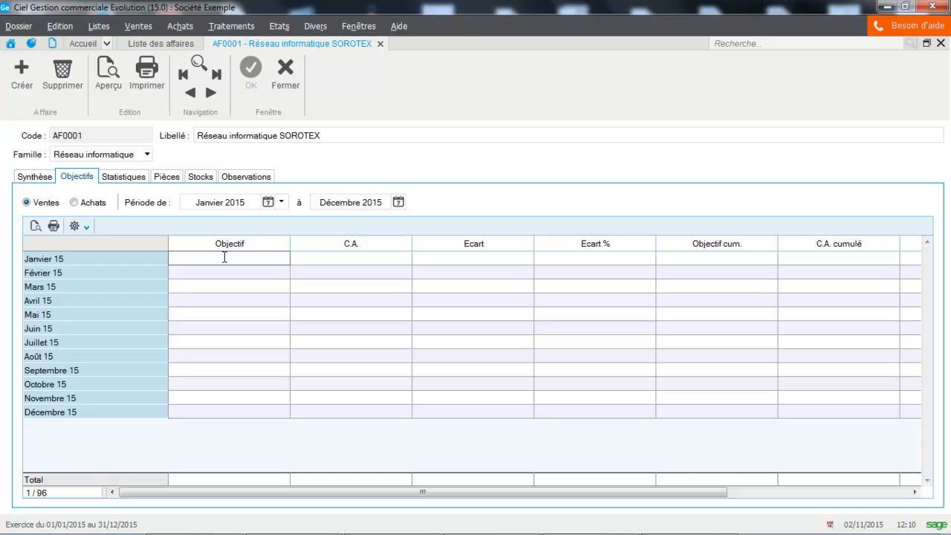
{"action": "type", "text": "-"}
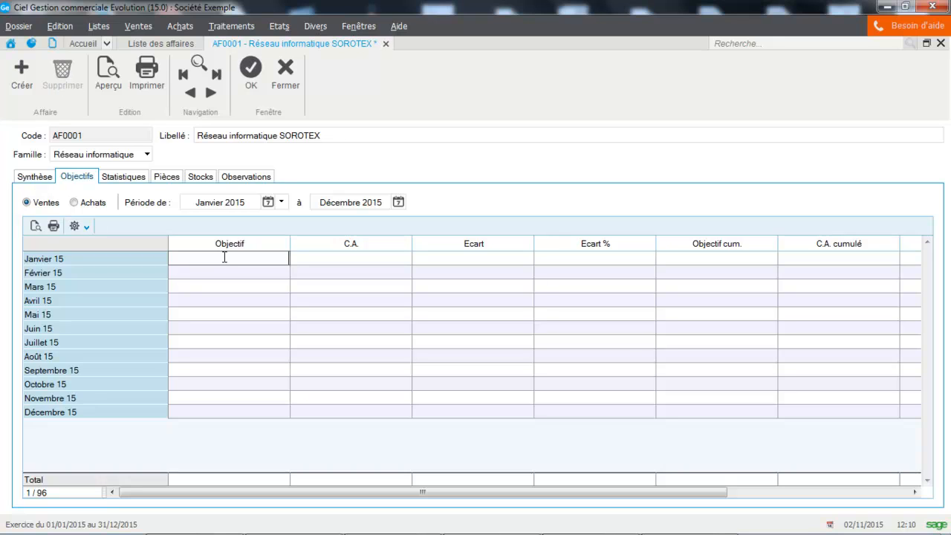
{"action": "type", "text": "6000"}
{"action": "key", "text": "Return"}
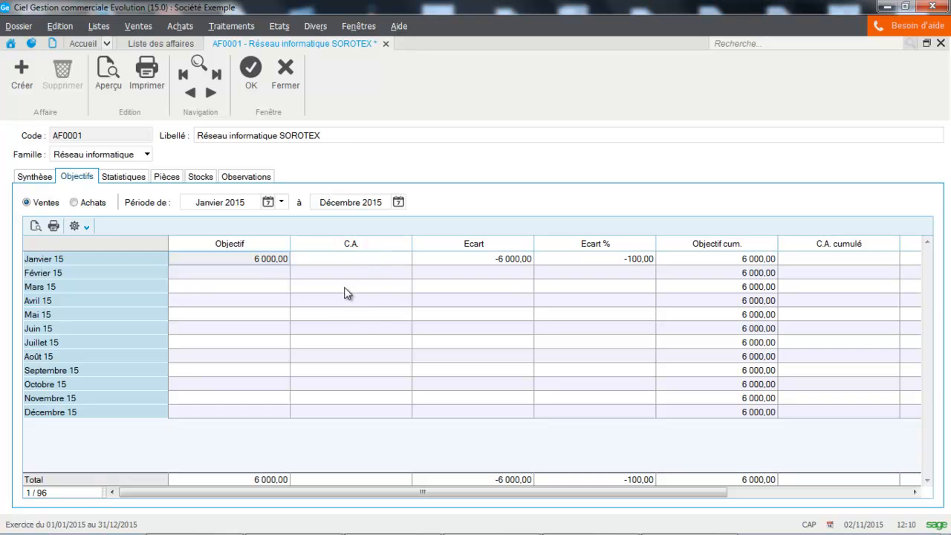
{"action": "left_click", "coordinate": [35, 177]}
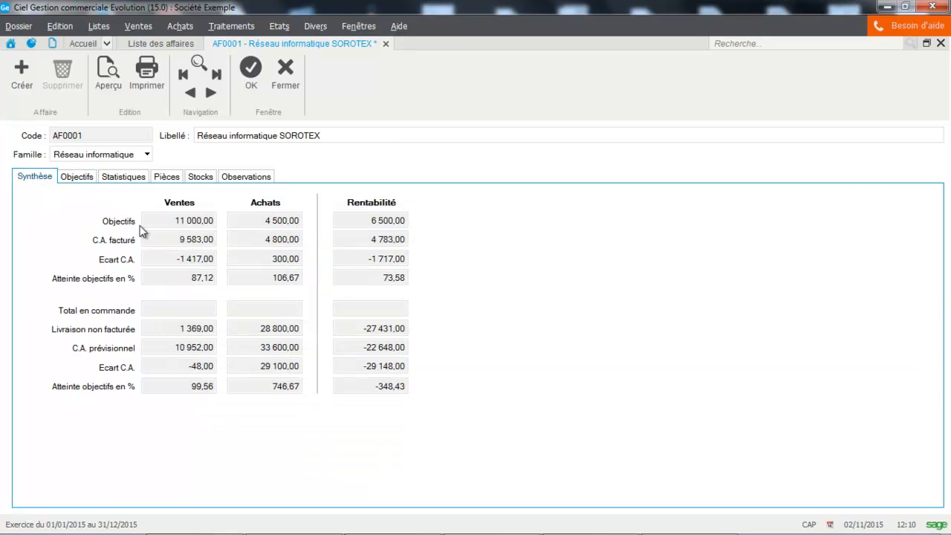
- Return to the affair's objectives and clear the January 2015 sales objective
{"action": "left_click", "coordinate": [75, 178]}
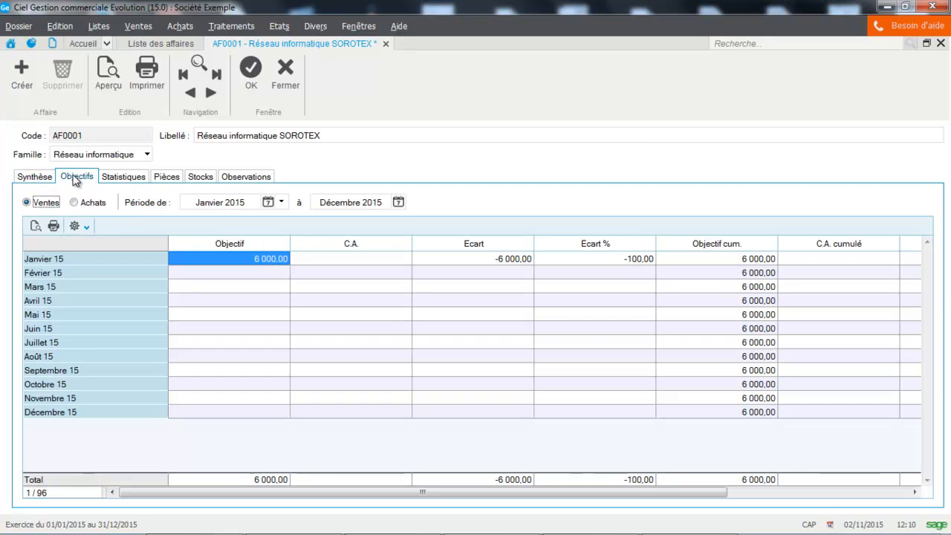
{"action": "left_click", "coordinate": [219, 261]}
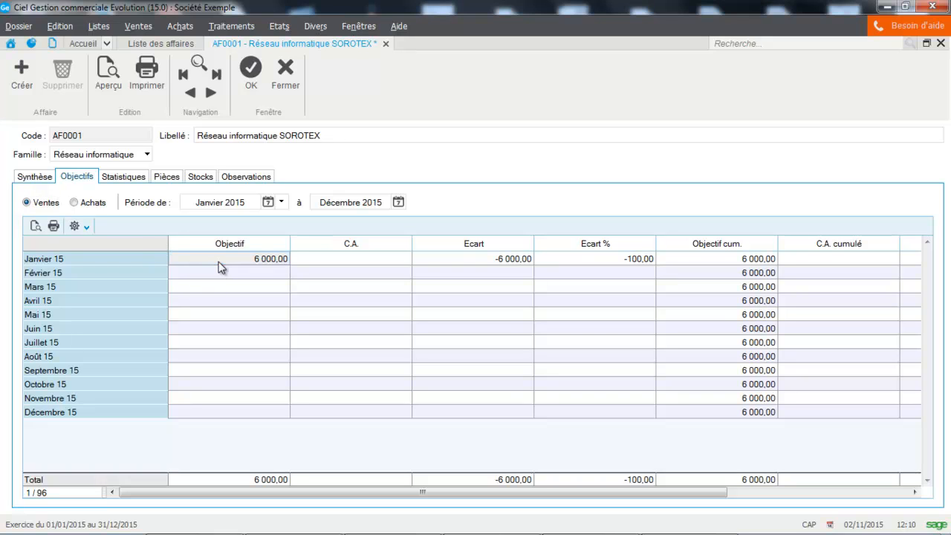
{"action": "left_click", "coordinate": [311, 260]}
{"action": "left_click", "coordinate": [261, 258]}
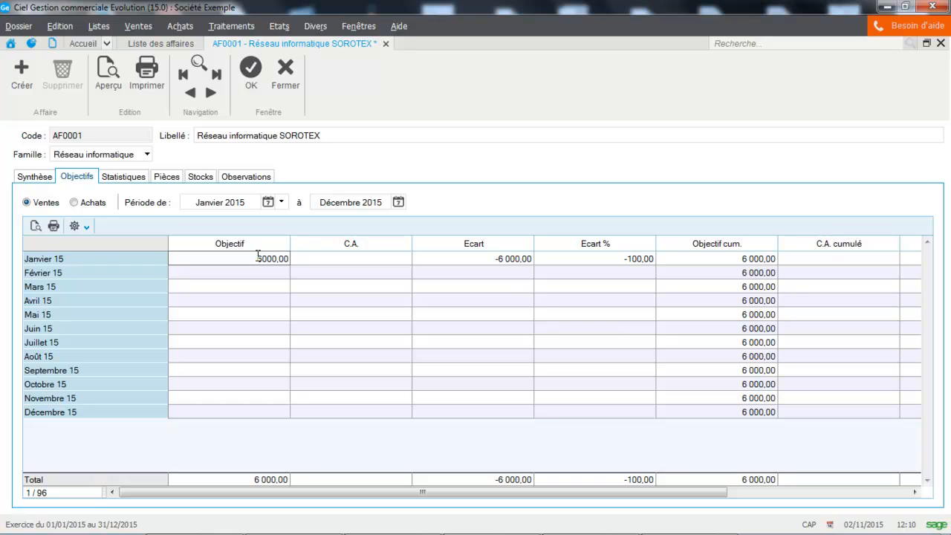
{"action": "key", "text": "Delete"}
{"action": "key", "text": "Delete"}
{"action": "key", "text": "Delete"}
{"action": "key", "text": "Delete"}
{"action": "key", "text": "Delete"}
{"action": "key", "text": "Delete"}
{"action": "key", "text": "Delete"}
{"action": "left_click", "coordinate": [263, 303]}
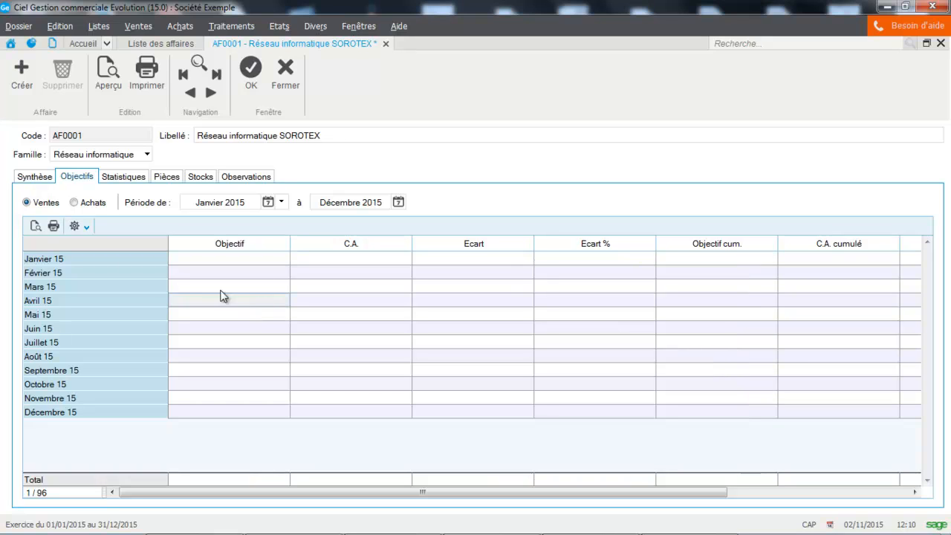
- Review the affair's statistics for sales and purchases, and display its linked sales documents
{"action": "left_click", "coordinate": [128, 179]}
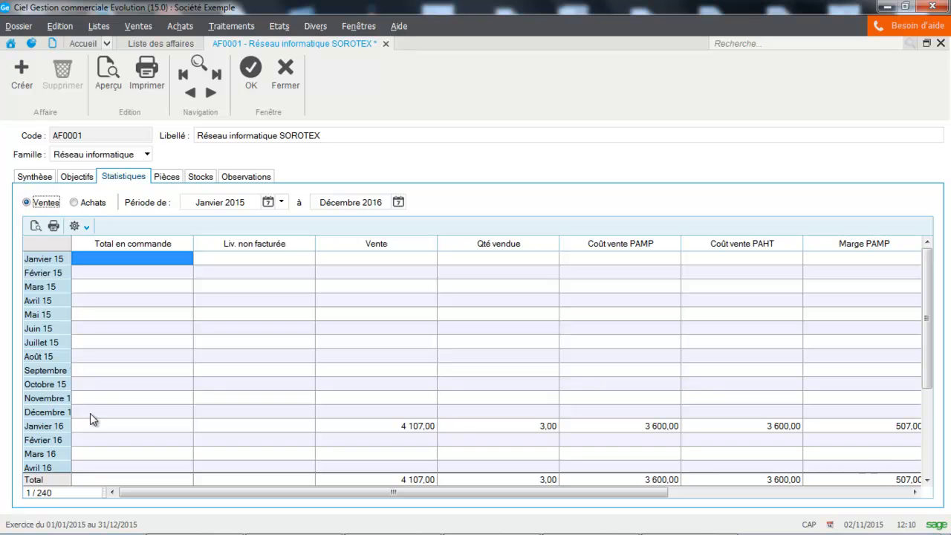
{"action": "left_click", "coordinate": [75, 202]}
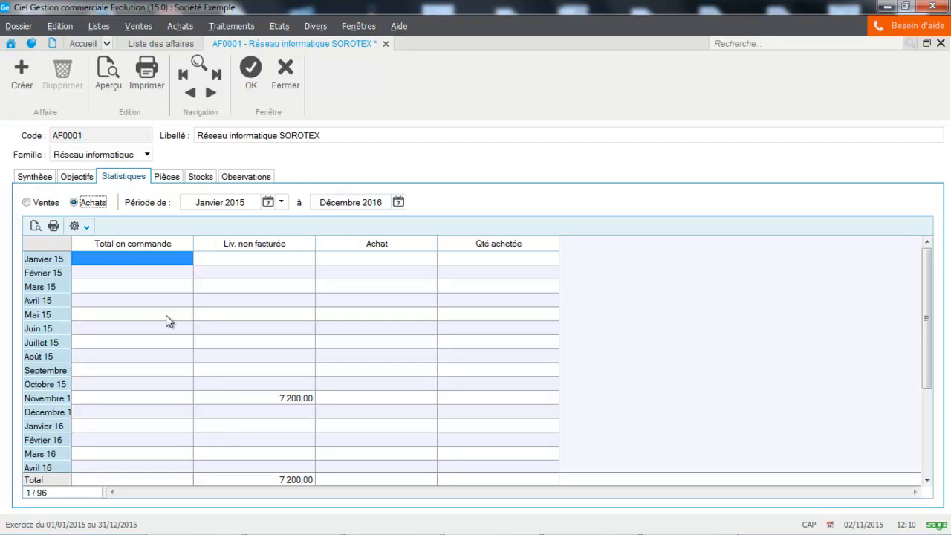
{"action": "left_click", "coordinate": [26, 203]}
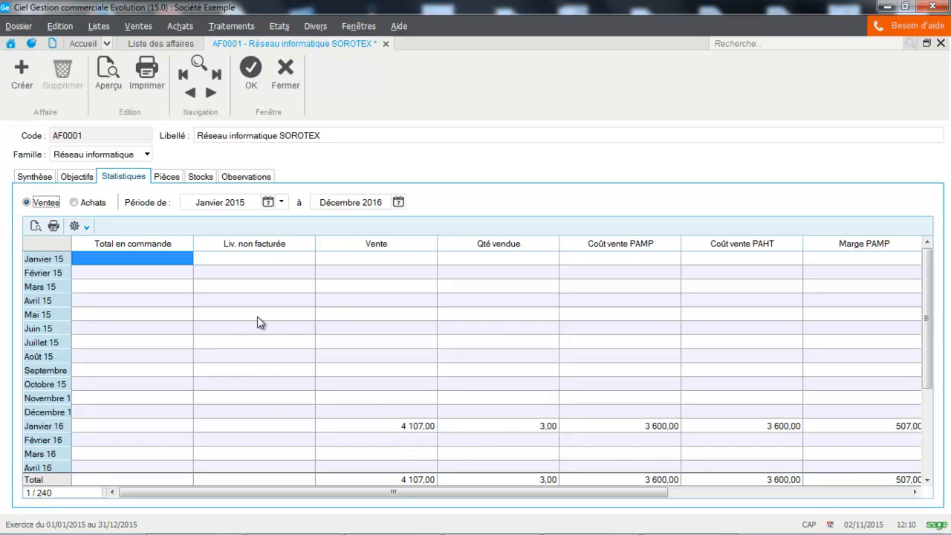
{"action": "left_click", "coordinate": [165, 178]}
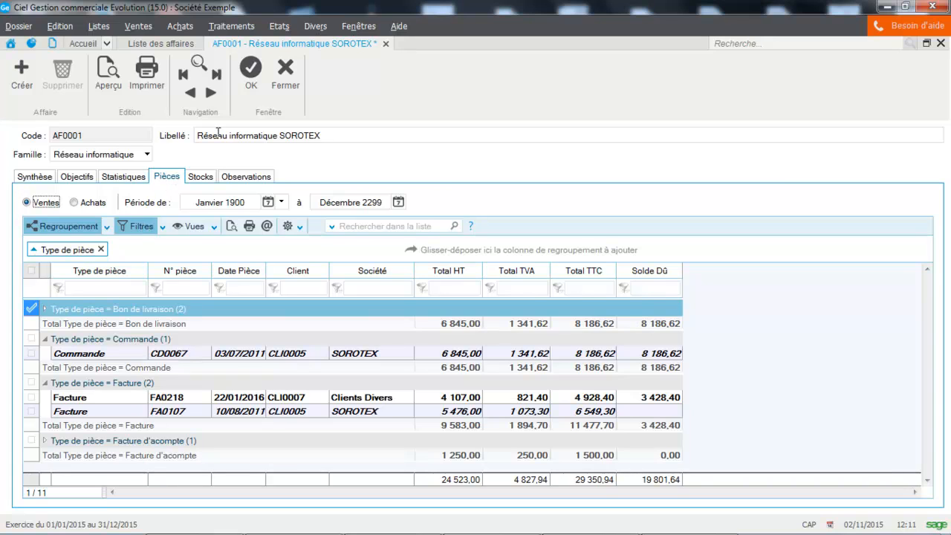
- Start a new customer order for INFO DEBUTANT and look up the affairs that can be linked to it, without choosing one
{"action": "left_click", "coordinate": [145, 31]}
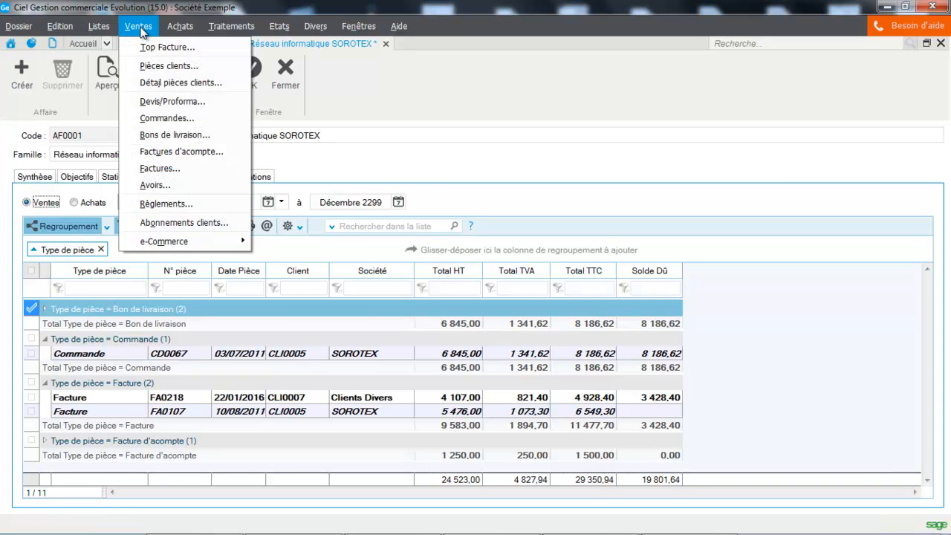
{"action": "left_click", "coordinate": [141, 119]}
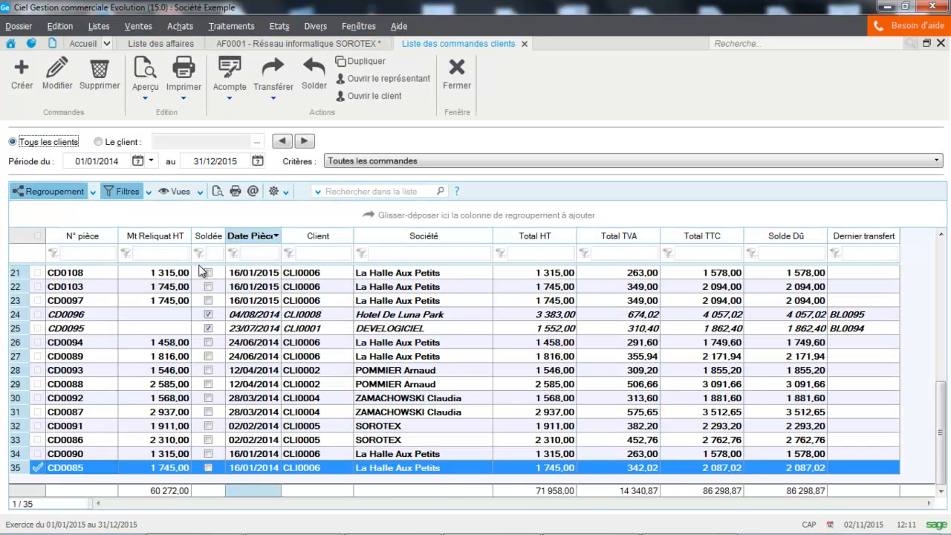
{"action": "left_click", "coordinate": [24, 85]}
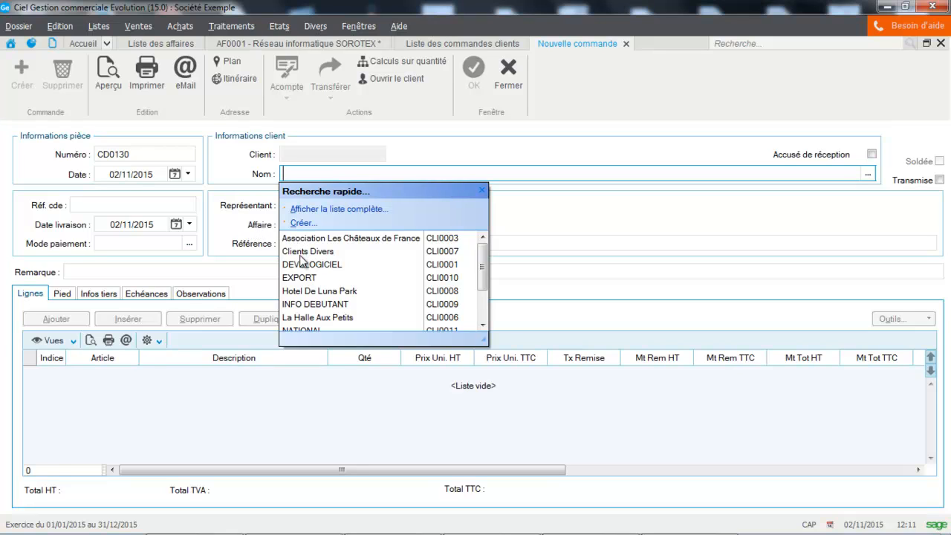
{"action": "left_click", "coordinate": [304, 304]}
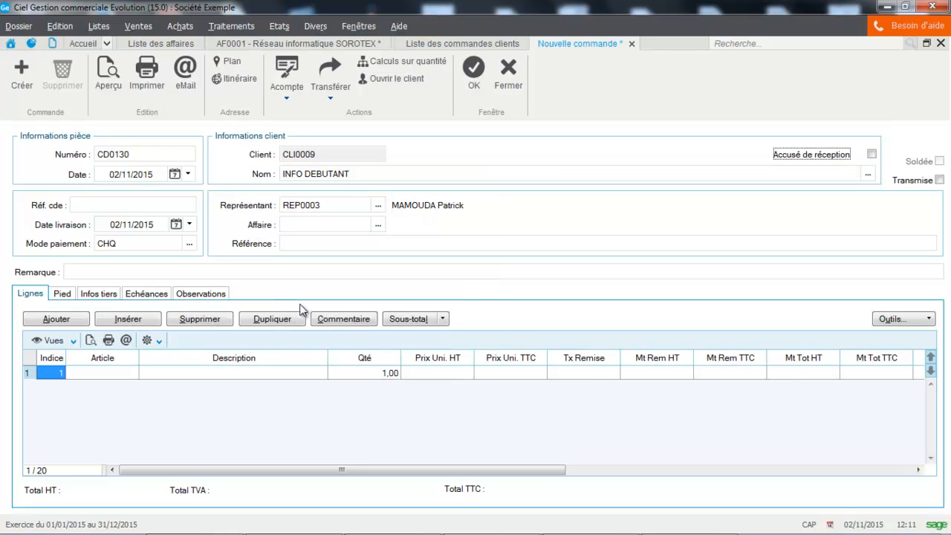
{"action": "left_click", "coordinate": [379, 224]}
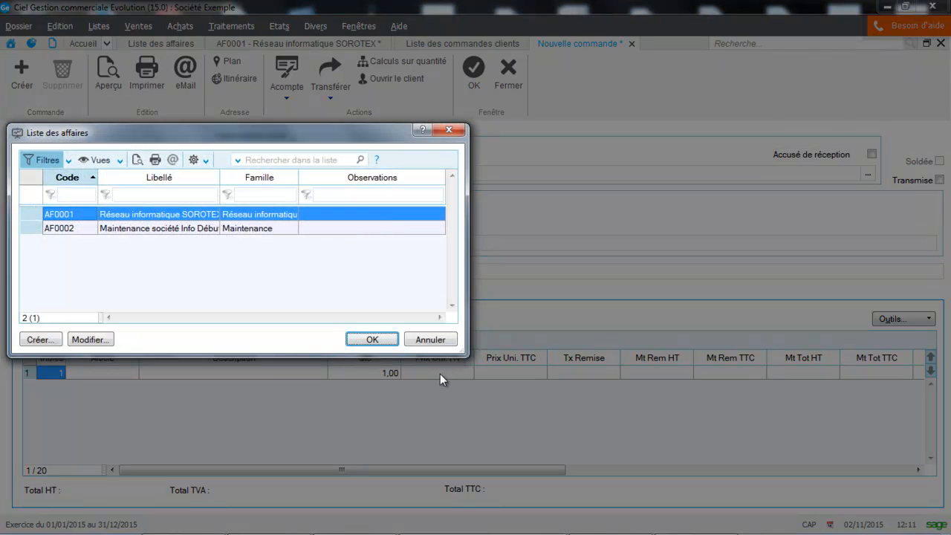
{"action": "left_click", "coordinate": [440, 345]}
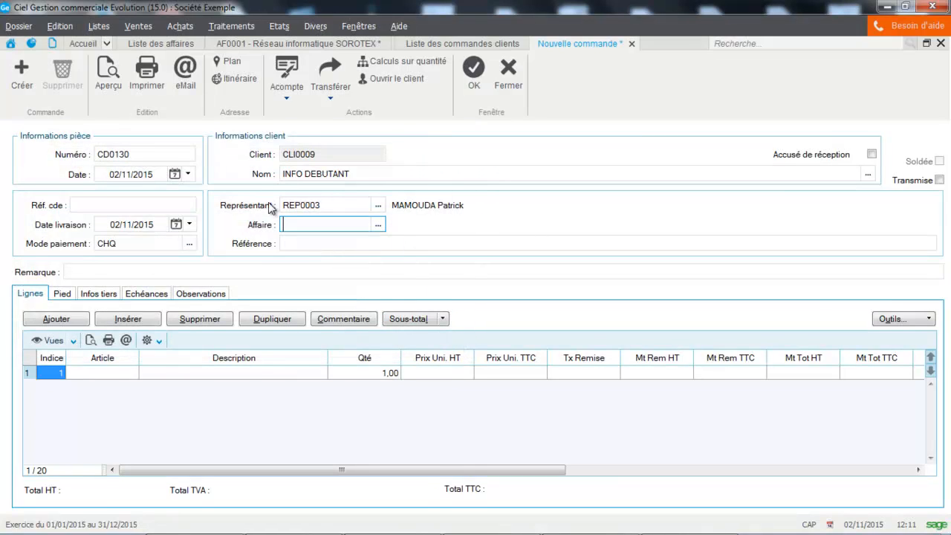
- Discard the new customer order without saving and close the list of customer orders
{"action": "left_click", "coordinate": [180, 26]}
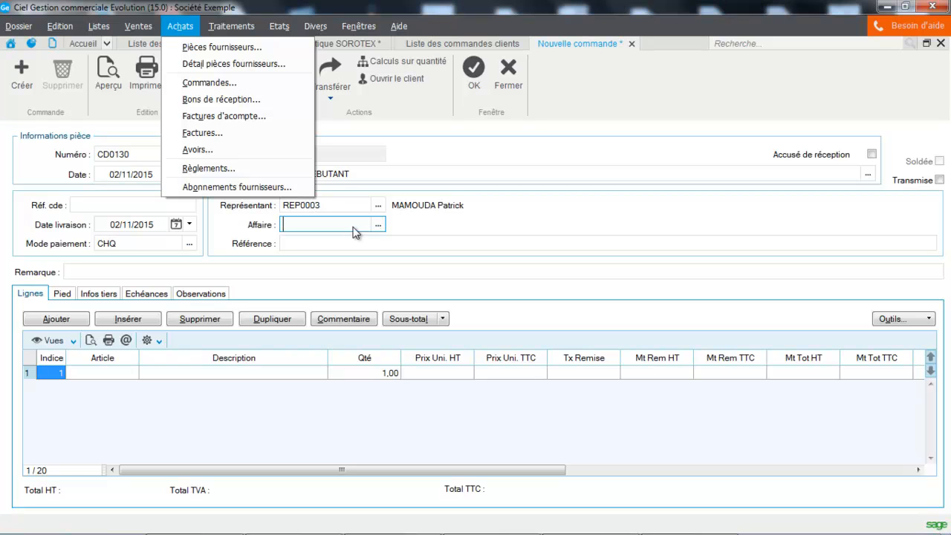
{"action": "left_click", "coordinate": [511, 82]}
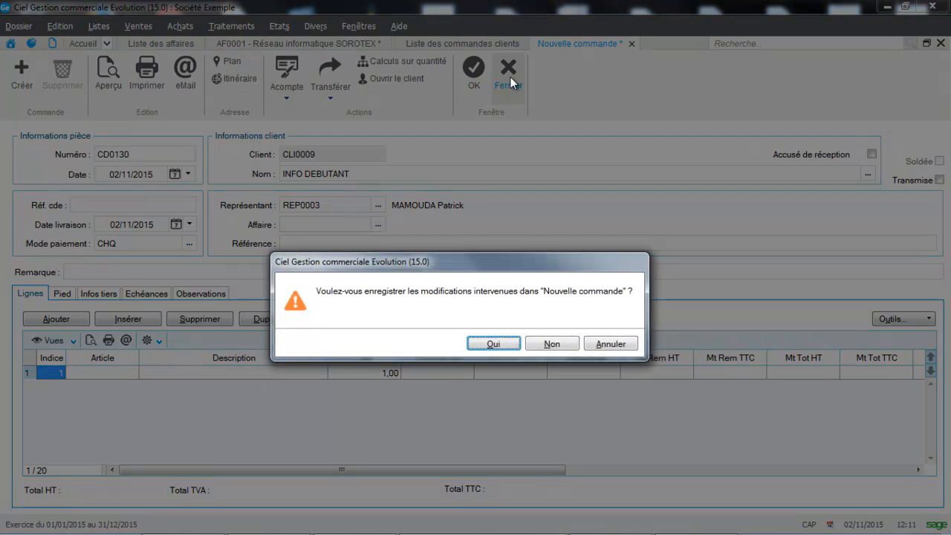
{"action": "left_click", "coordinate": [551, 344]}
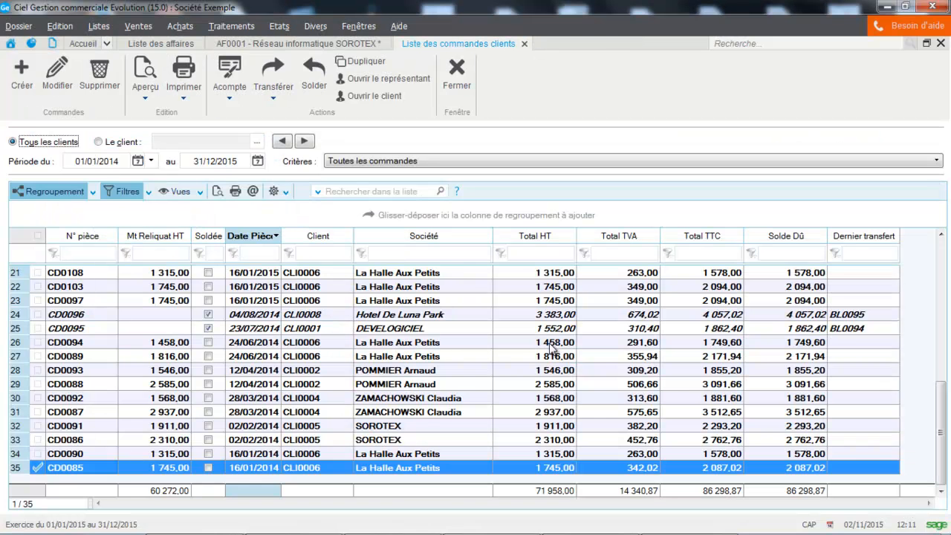
{"action": "left_click", "coordinate": [458, 85]}
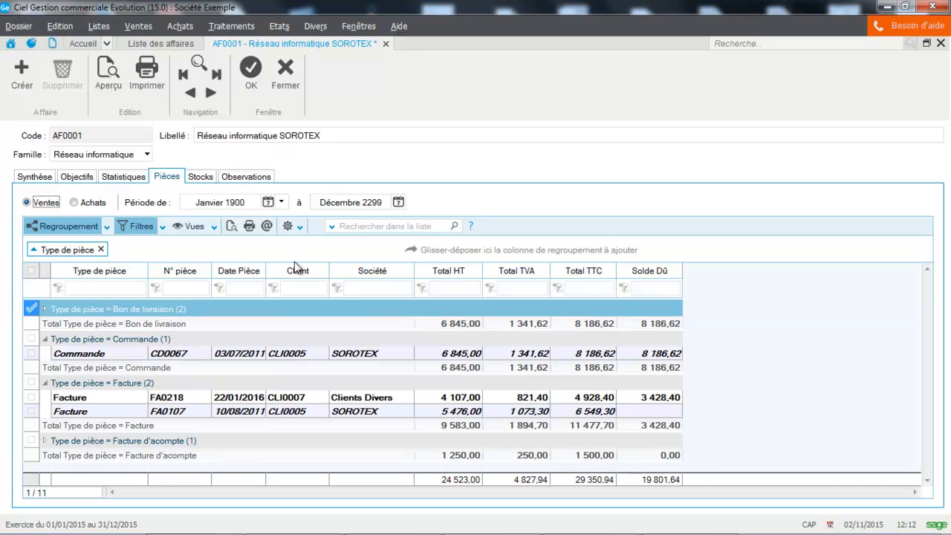
- View invoice FA0107 from the affair's sales documents, checking its linked affair and lines, and close it
{"action": "left_click", "coordinate": [144, 414]}
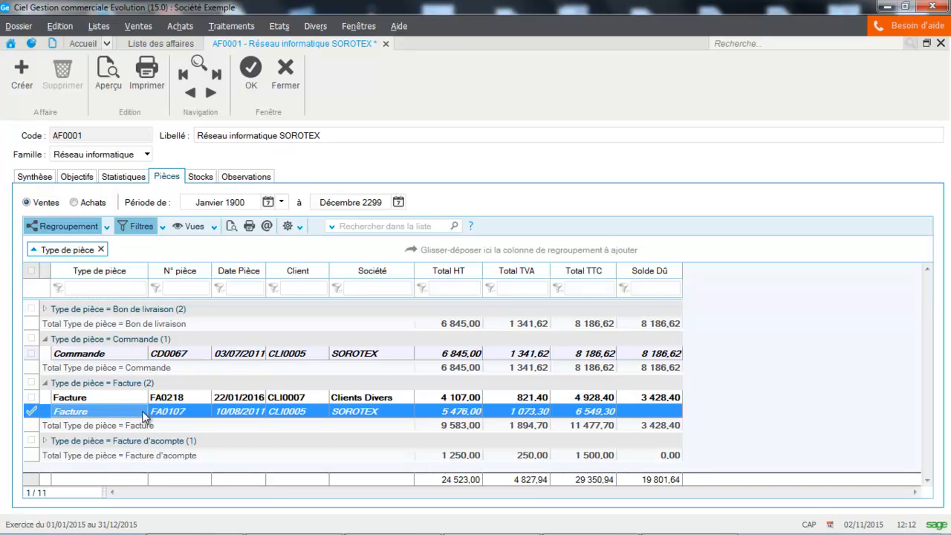
{"action": "double_click", "coordinate": [141, 411]}
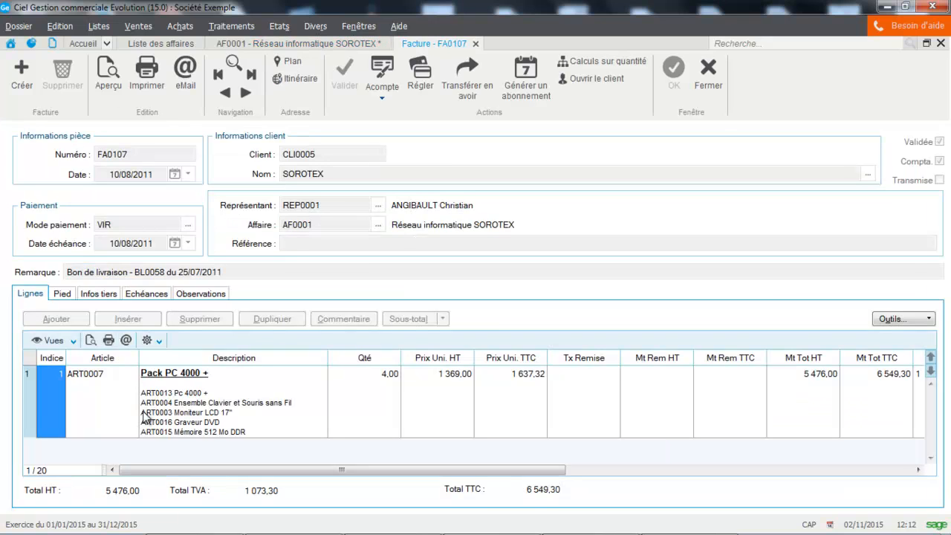
{"action": "left_click", "coordinate": [709, 75]}
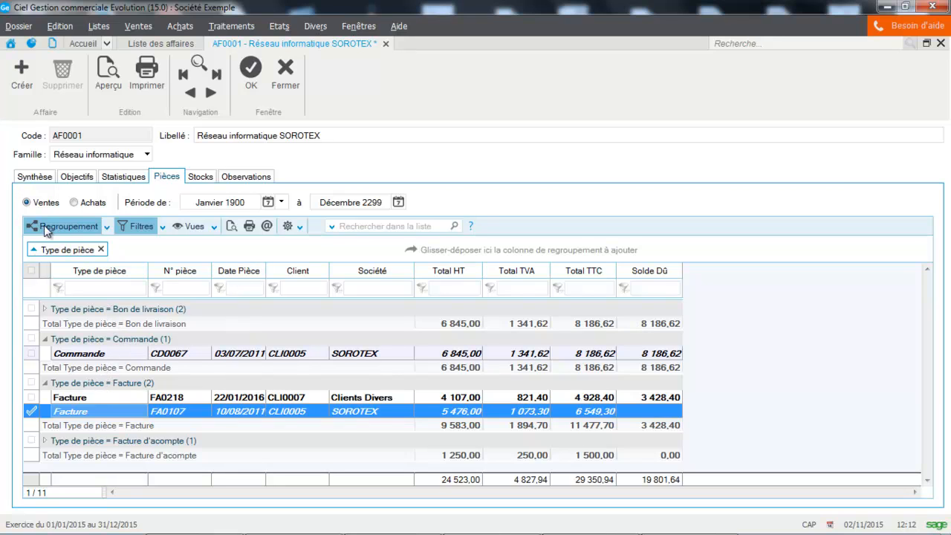
- Display the affair's purchase documents, expand the Bon de réception group and open goods receipt BR0051
{"action": "left_click", "coordinate": [75, 202]}
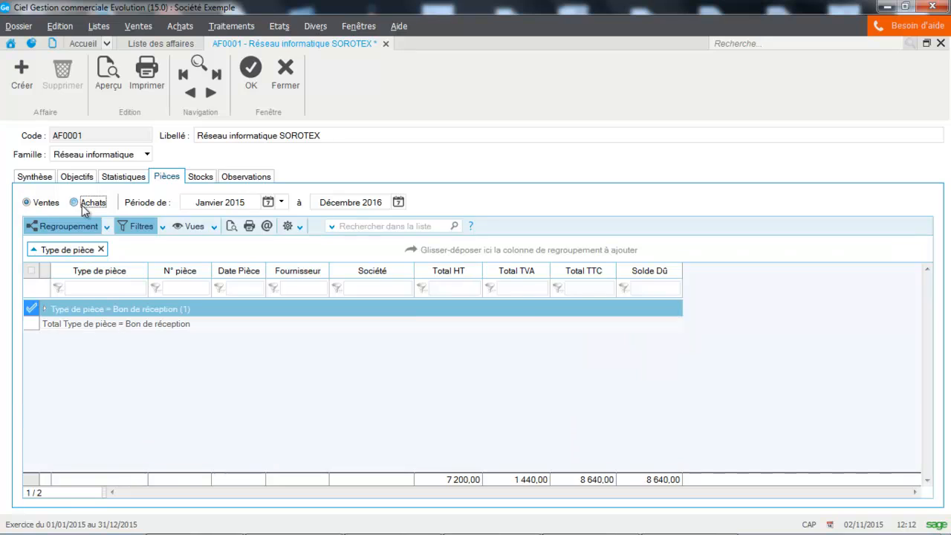
{"action": "left_click", "coordinate": [91, 325]}
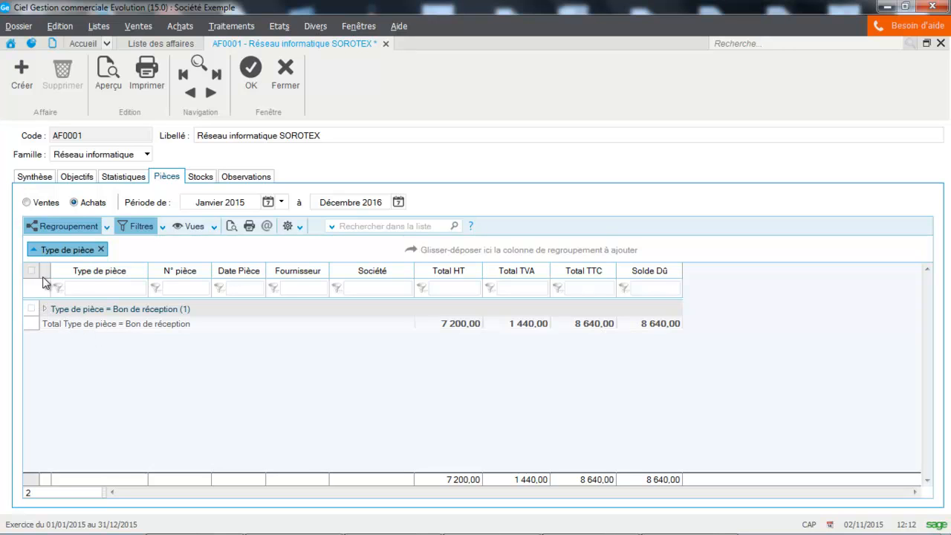
{"action": "left_click", "coordinate": [45, 309]}
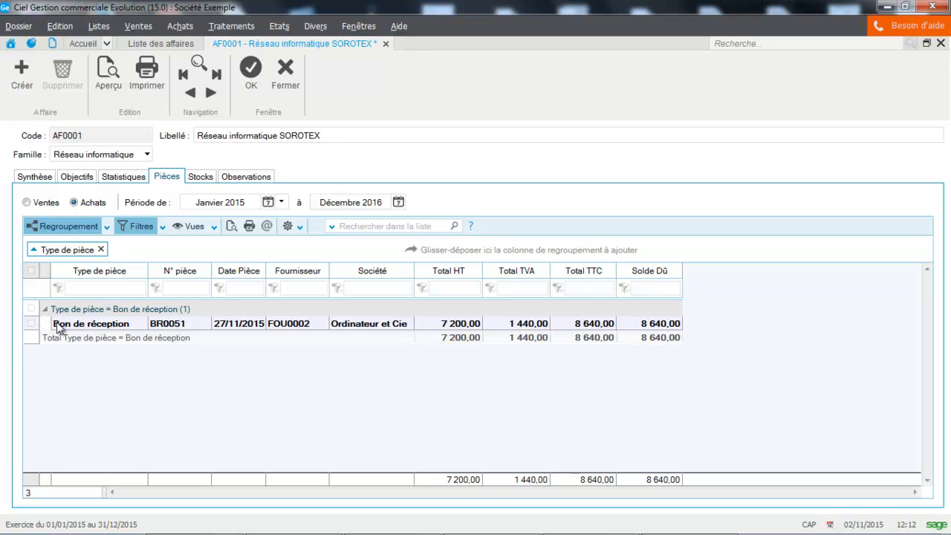
{"action": "double_click", "coordinate": [58, 325]}
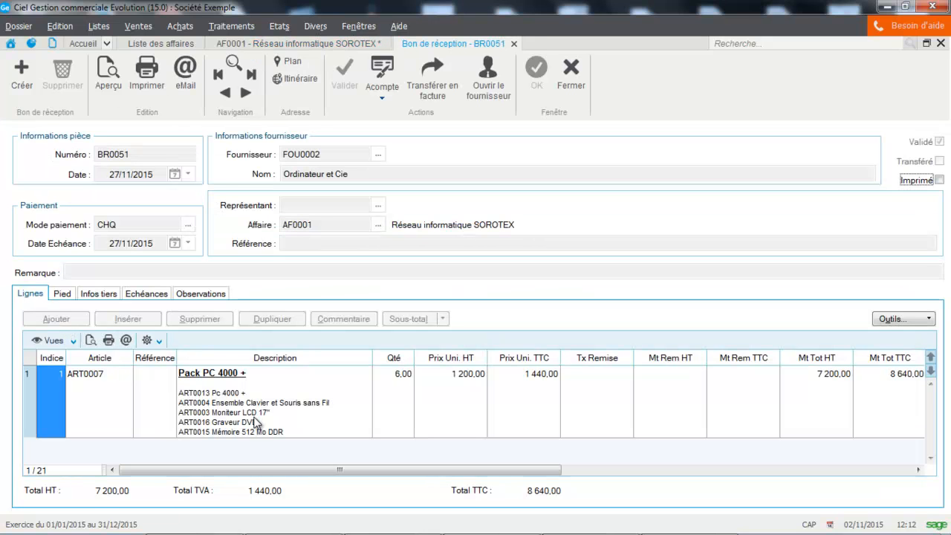
- Close goods receipt BR0051 and the affair, and open the Statistiques de vente affaire report for the affair selected in the list
{"action": "left_click", "coordinate": [562, 85]}
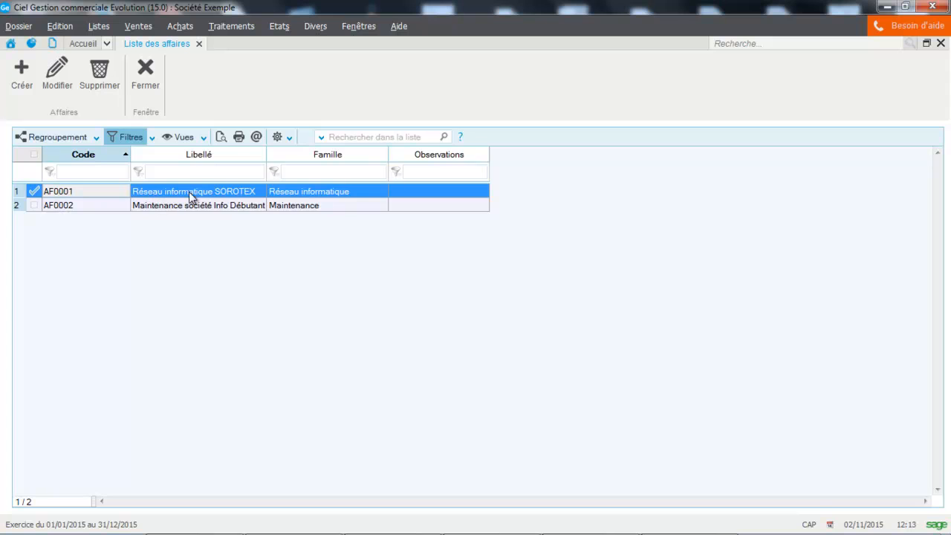
{"action": "left_click", "coordinate": [220, 136]}
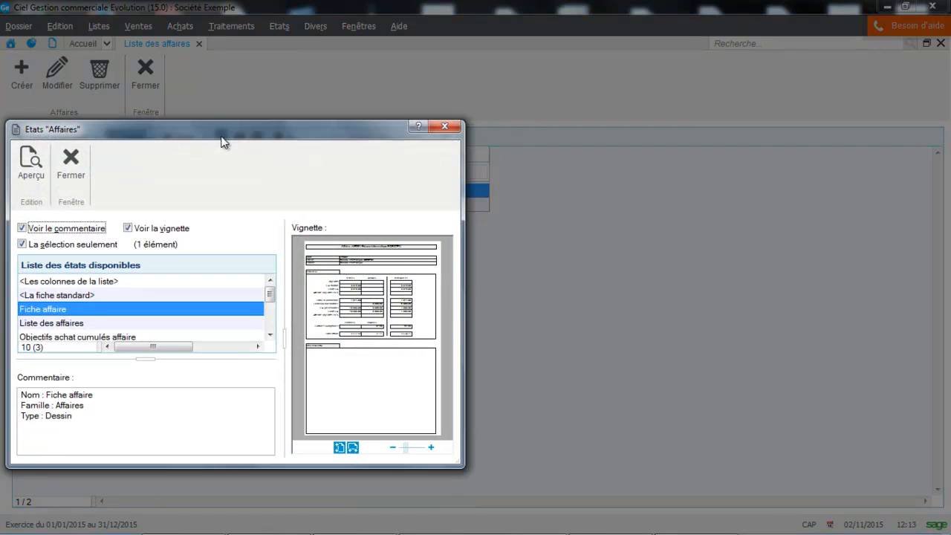
{"action": "left_click", "coordinate": [270, 335]}
{"action": "left_click", "coordinate": [270, 335]}
{"action": "left_click", "coordinate": [269, 335]}
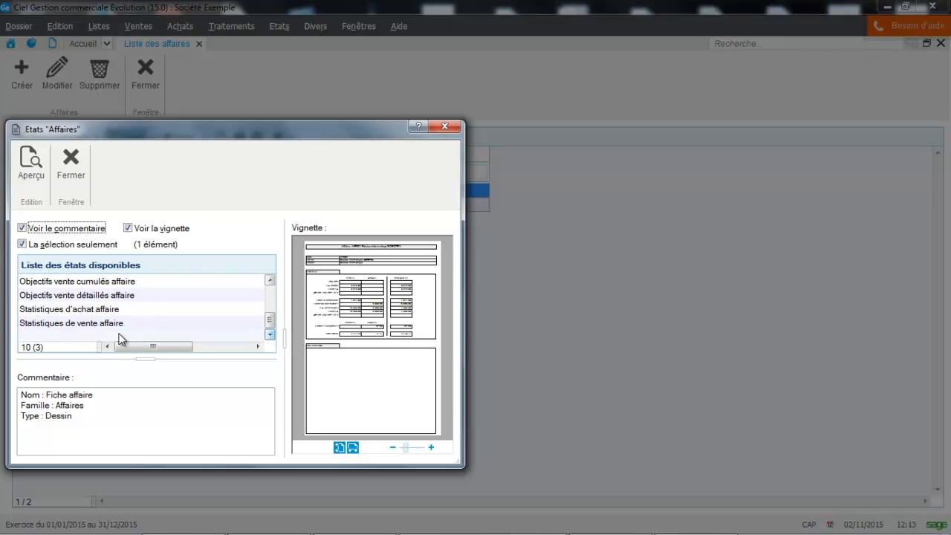
{"action": "double_click", "coordinate": [85, 324]}
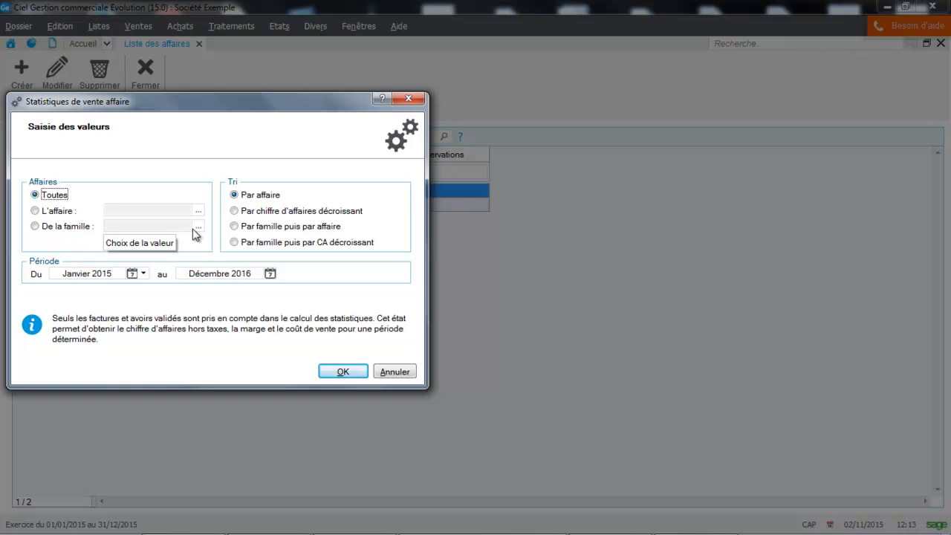
- Limit the sales statistics to affair AF0001, preview the report to check its revenue, margins and cost of sales, and close the preview
{"action": "left_click", "coordinate": [58, 213]}
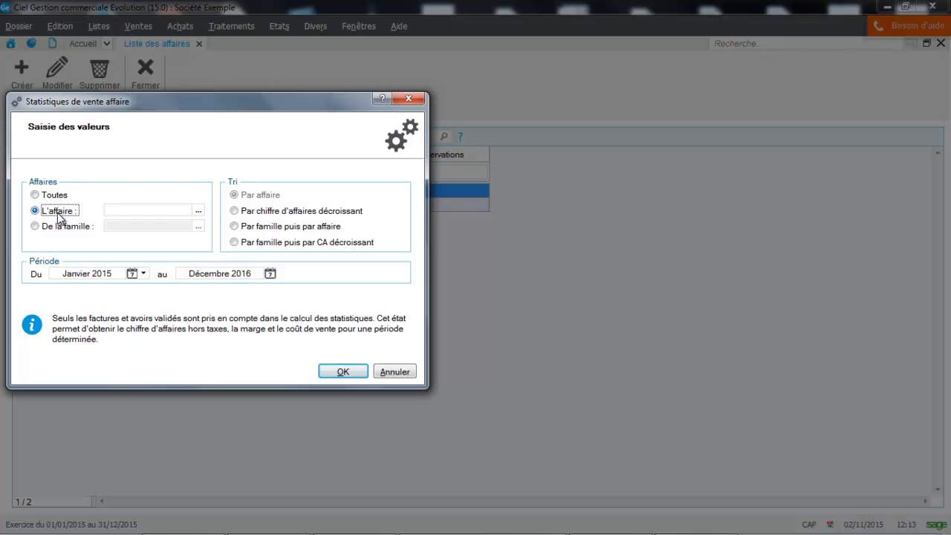
{"action": "left_click", "coordinate": [198, 215]}
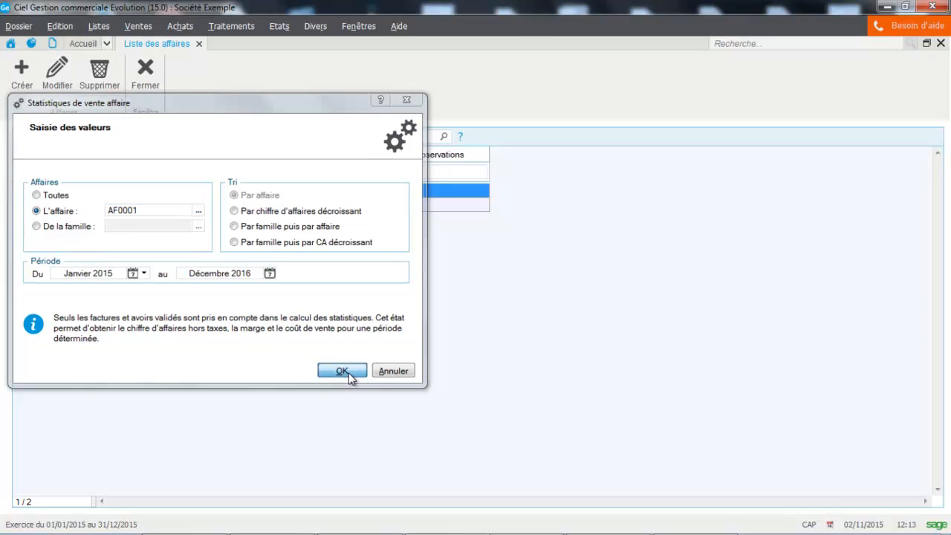
{"action": "left_click", "coordinate": [343, 371]}
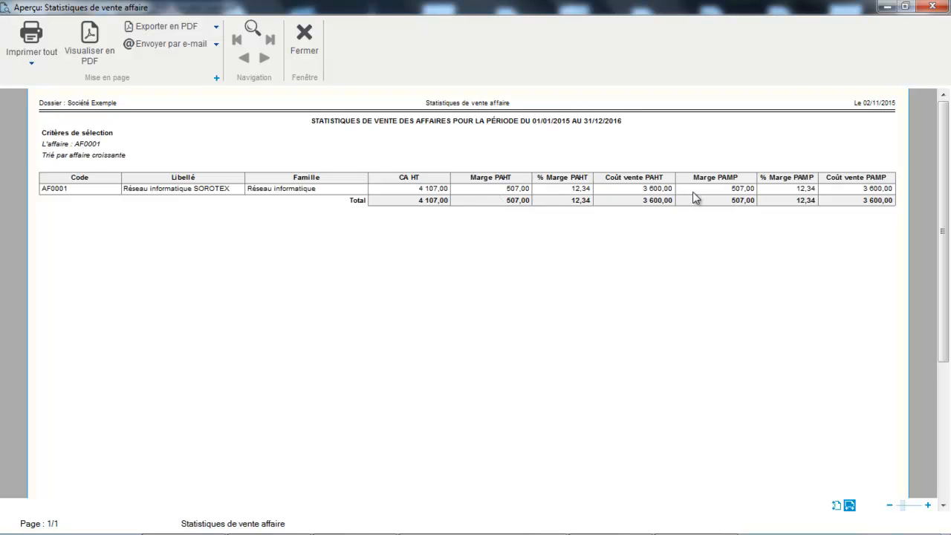
{"action": "left_click", "coordinate": [307, 44]}
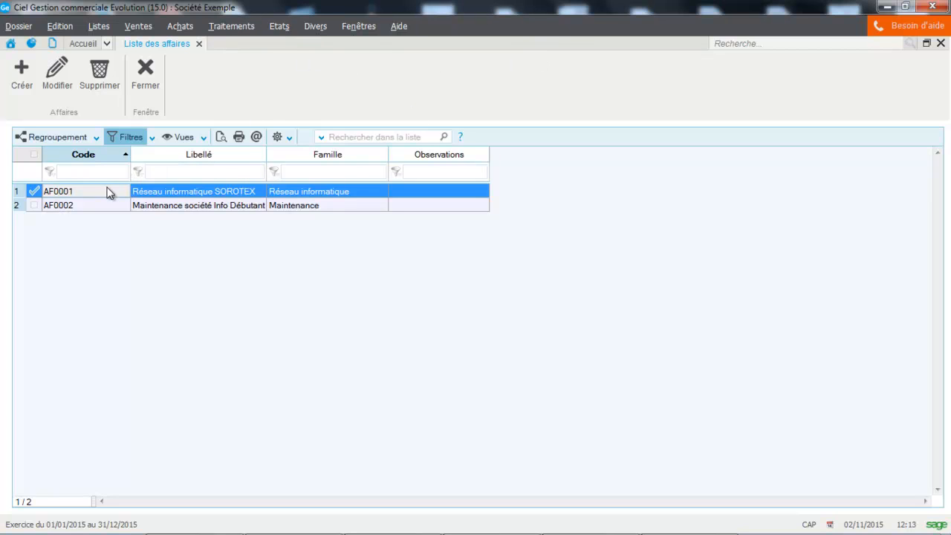
- Review the objectives and statistics reports available for affairs, and close the report selection without previewing one
{"action": "left_click", "coordinate": [221, 137]}
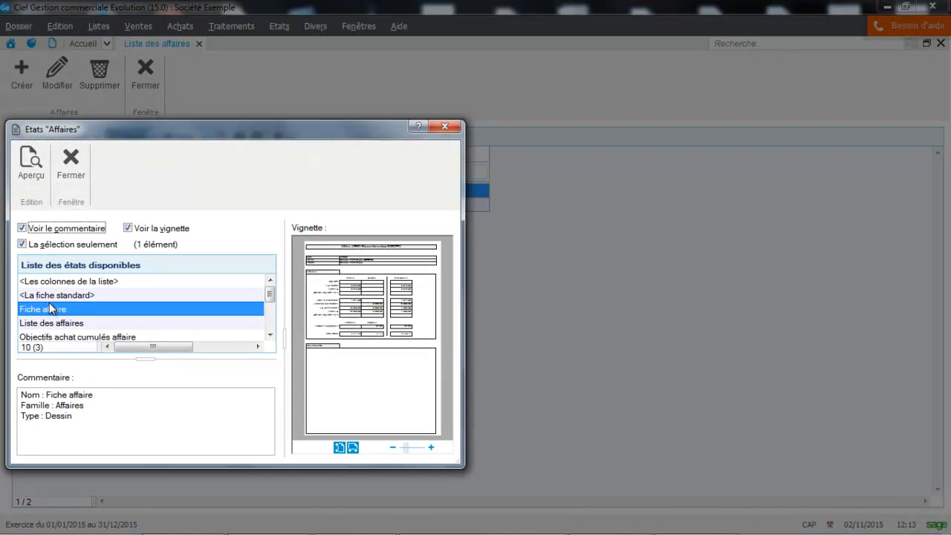
{"action": "left_click", "coordinate": [271, 334]}
{"action": "left_click", "coordinate": [271, 334]}
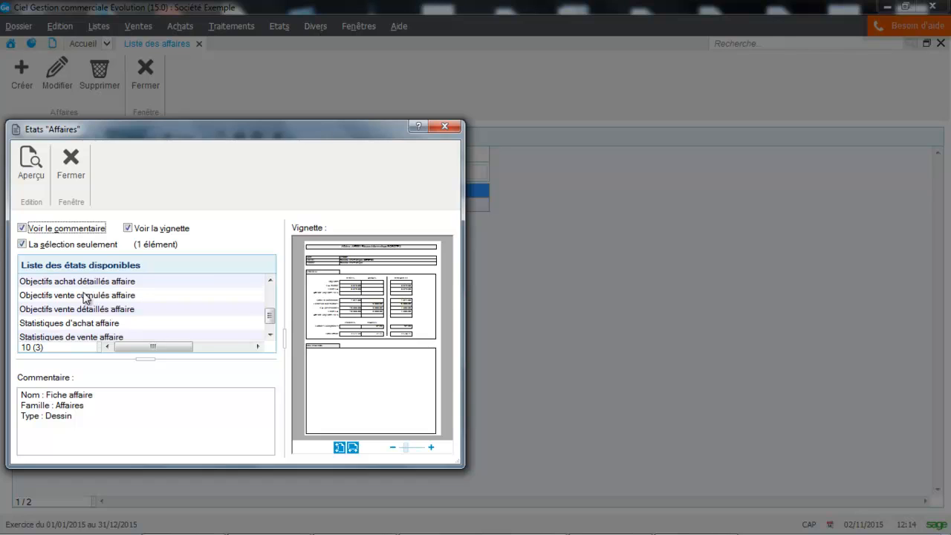
{"action": "left_click", "coordinate": [69, 173]}
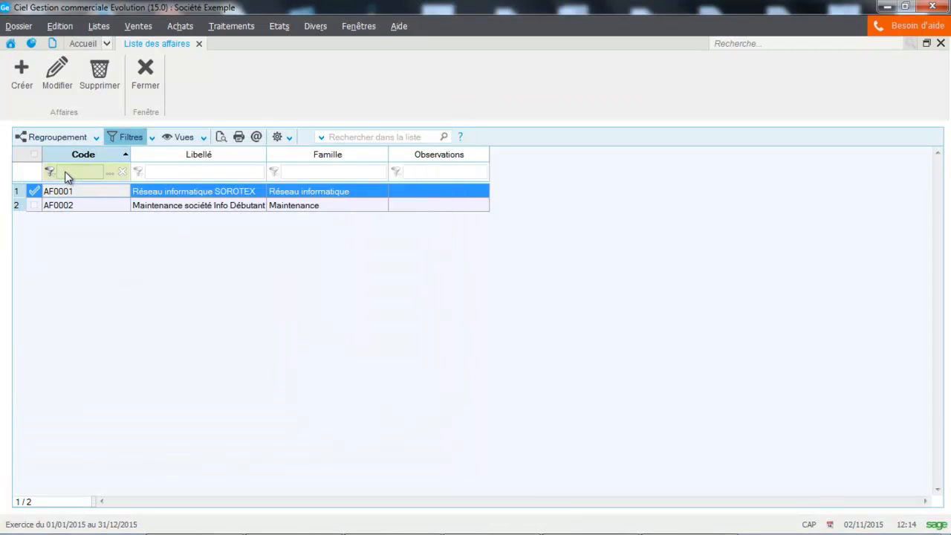